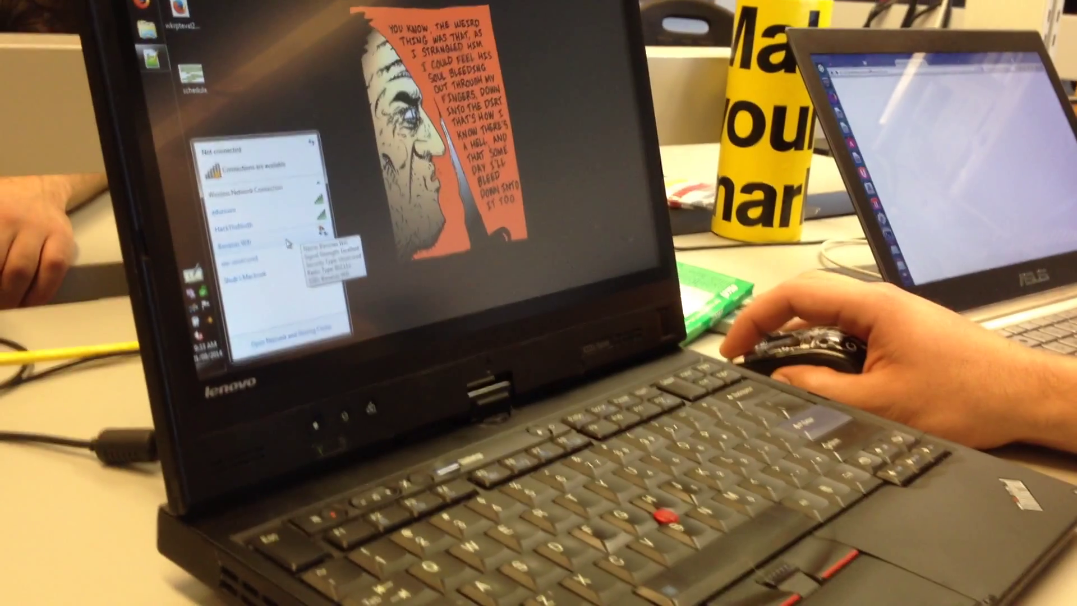
Join the Bananas Wifi wireless network and launch Firefox.
left_click(194, 275)
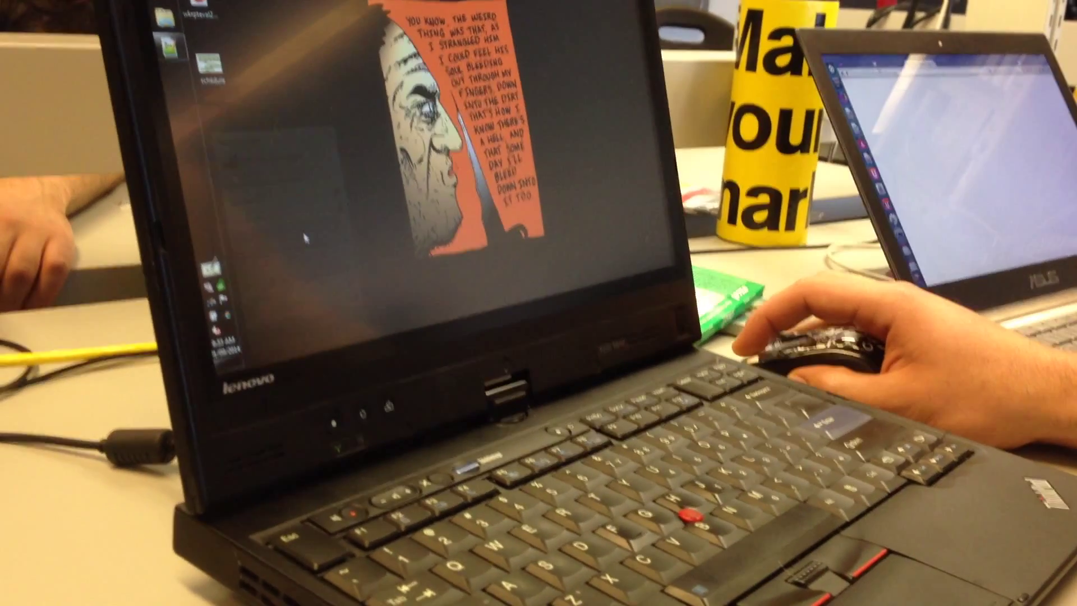
left_click(337, 266)
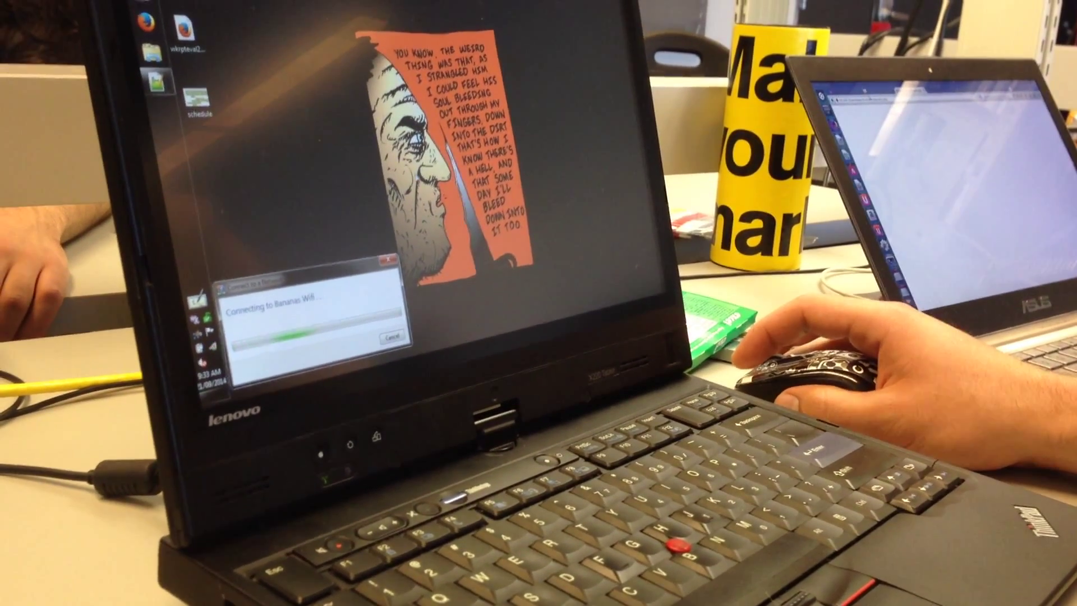
left_click(148, 38)
type("asdf.com")
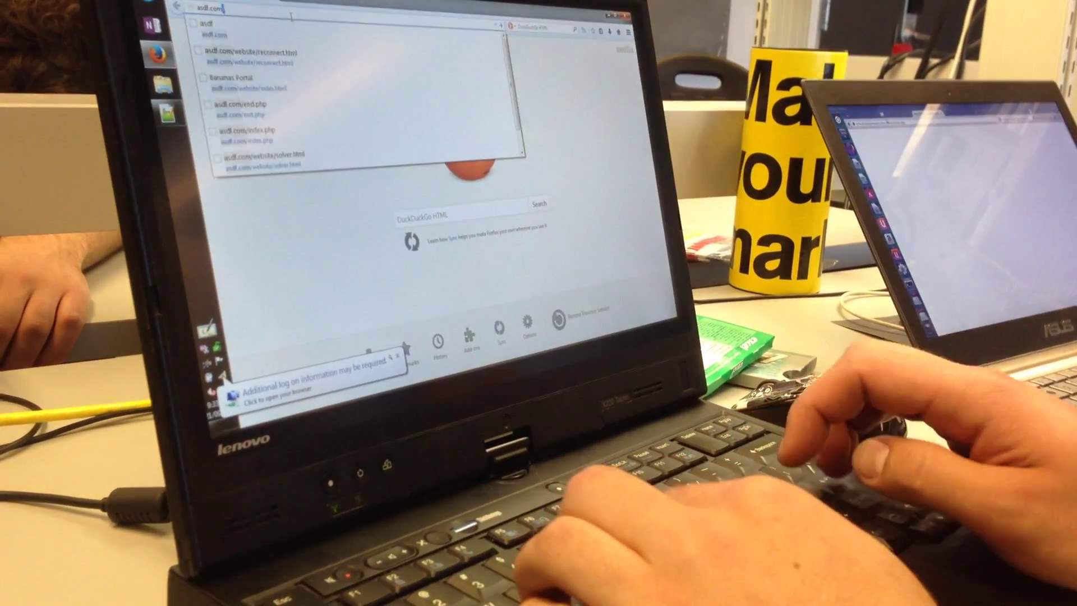
Load asdf.com, which redirects to the Bananas Wifi portal page.
key("Return")
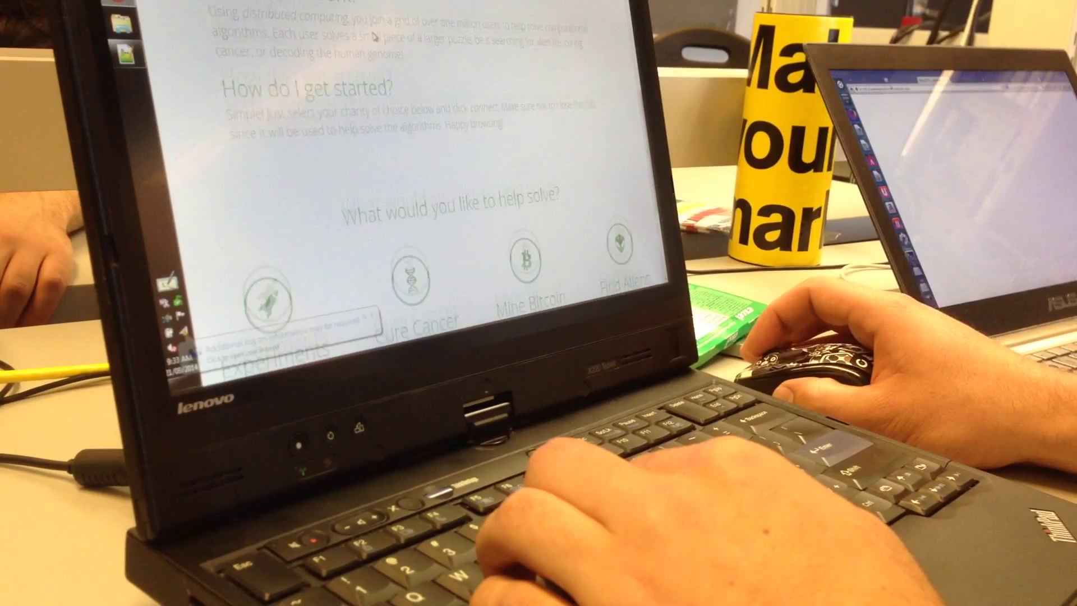
scroll(404, 211, "down", 2)
scroll(403, 211, "down", 1)
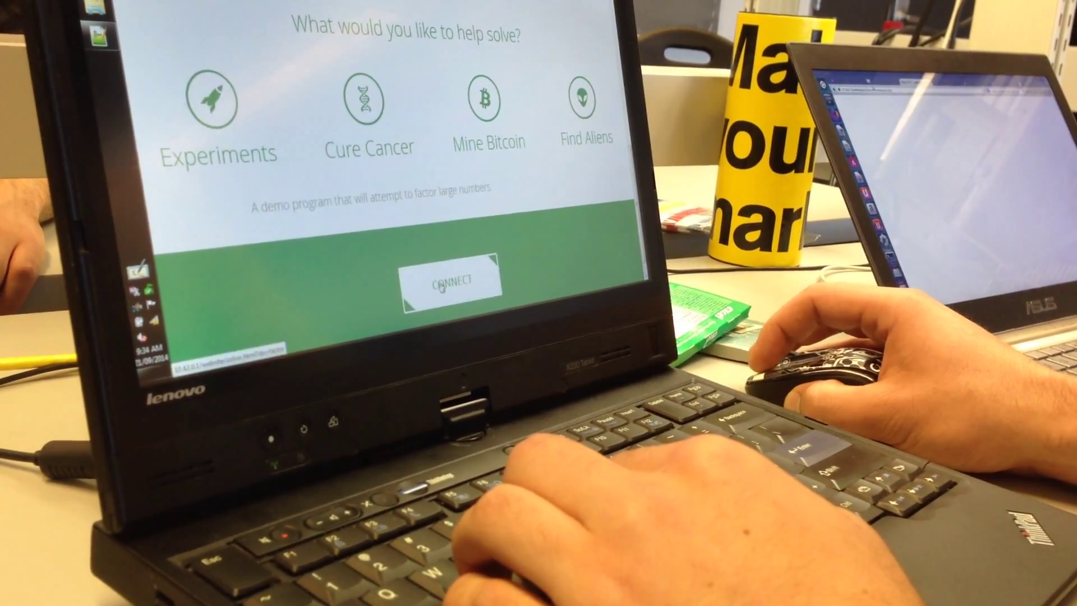
Connect with Experiments chosen, starting the large-number factoring job.
left_click(442, 287)
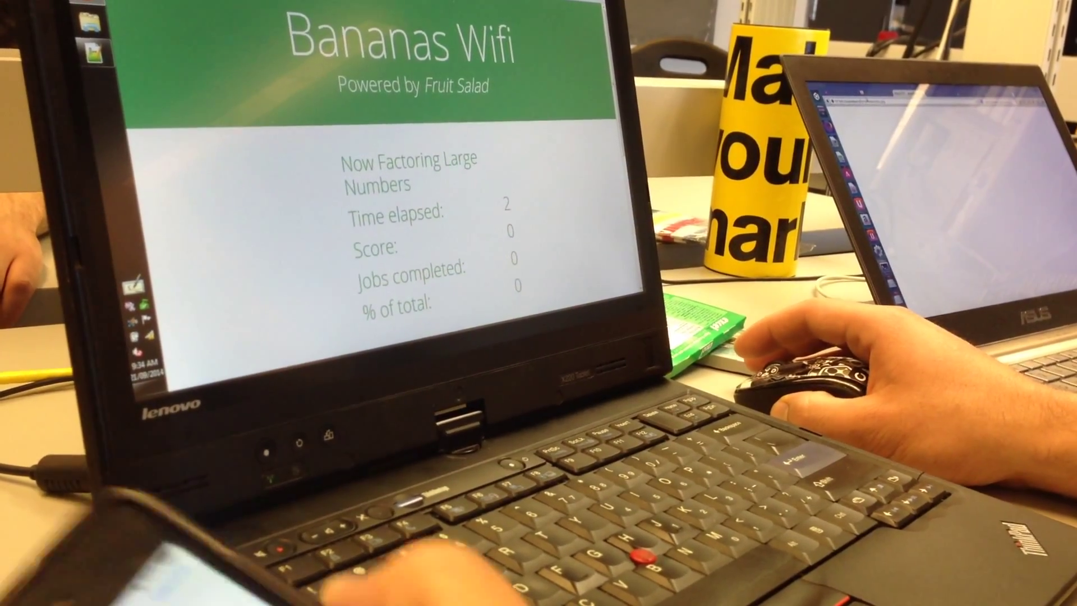
scroll(447, 107, "down", 3)
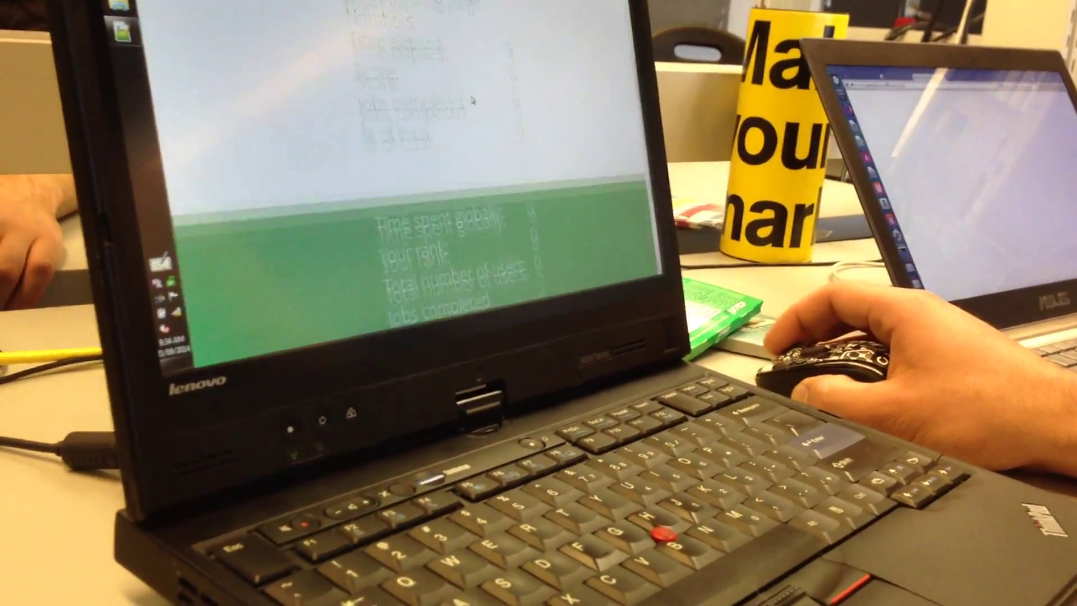
scroll(413, 169, "down", 2)
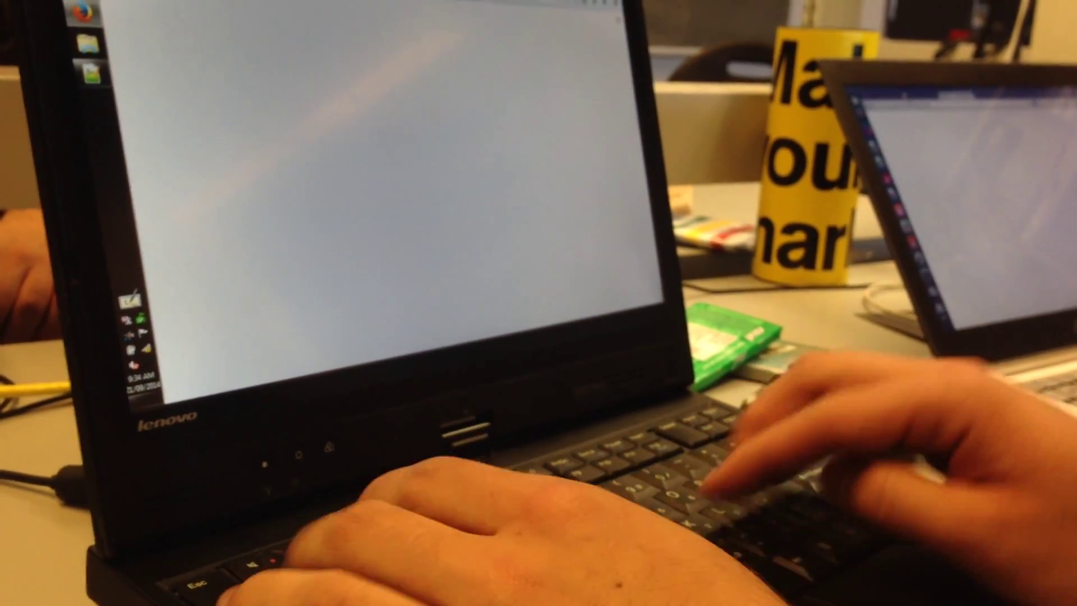
type("10")
Load the Wikipedia address to reach the language-editions portal.
key("Return")
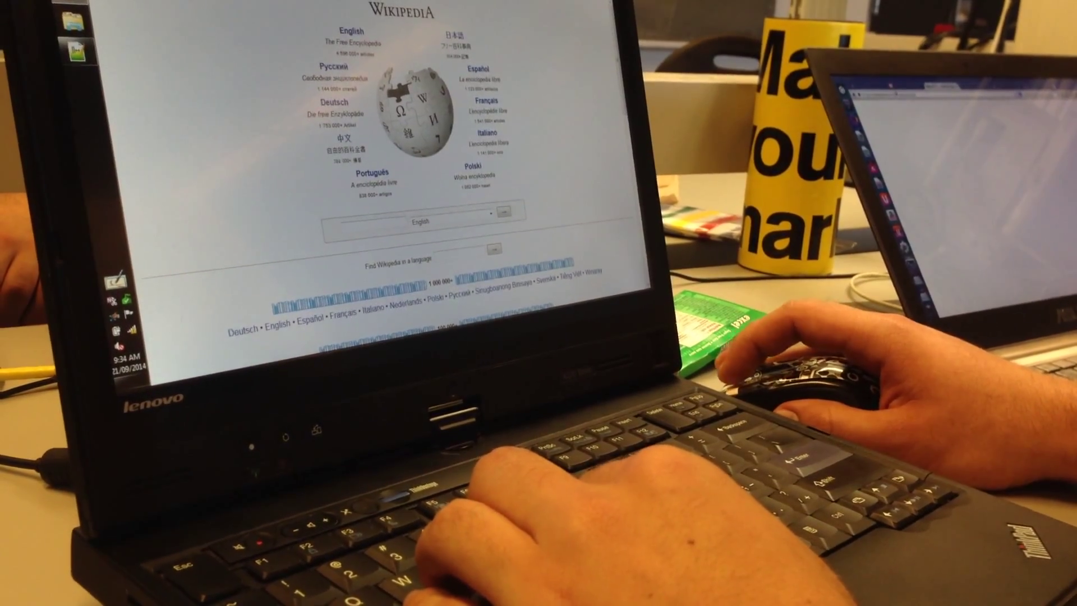
type("10")
Load the portal address 10.42.0.1, which shows the 'Whoops!' lost-connection page.
key("Return")
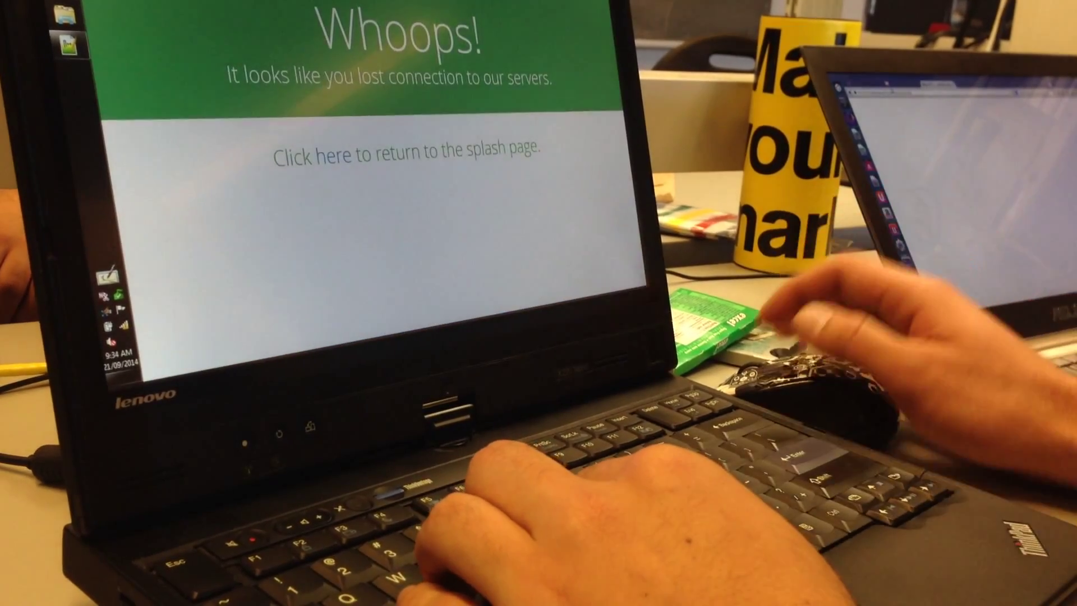